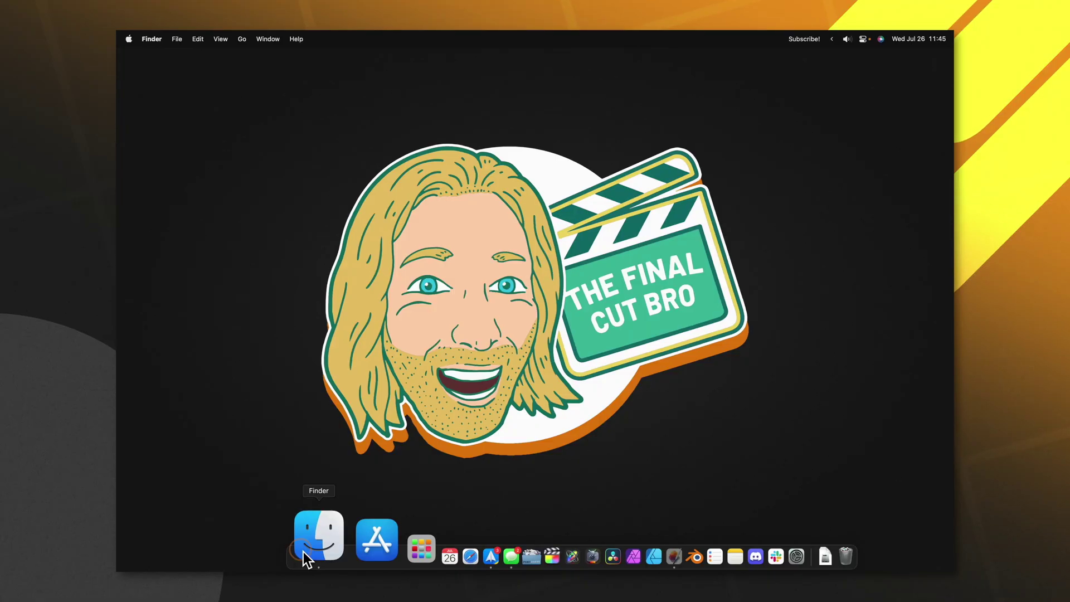
In Finder's Applications folder, compress the Final Cut Pro app into a zip archive
click(303, 551)
click(386, 275)
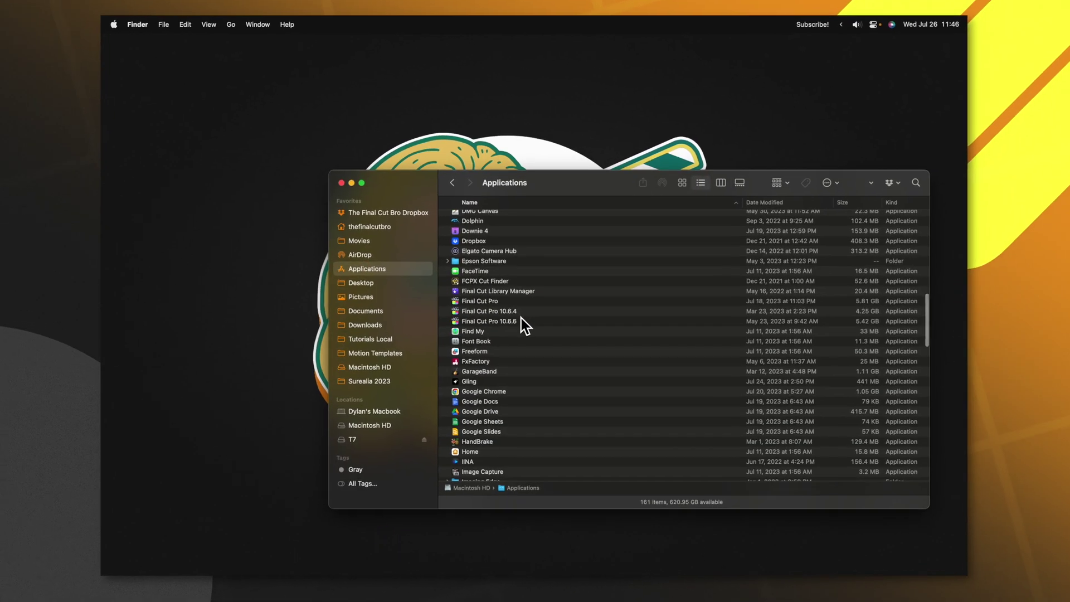
click(515, 301)
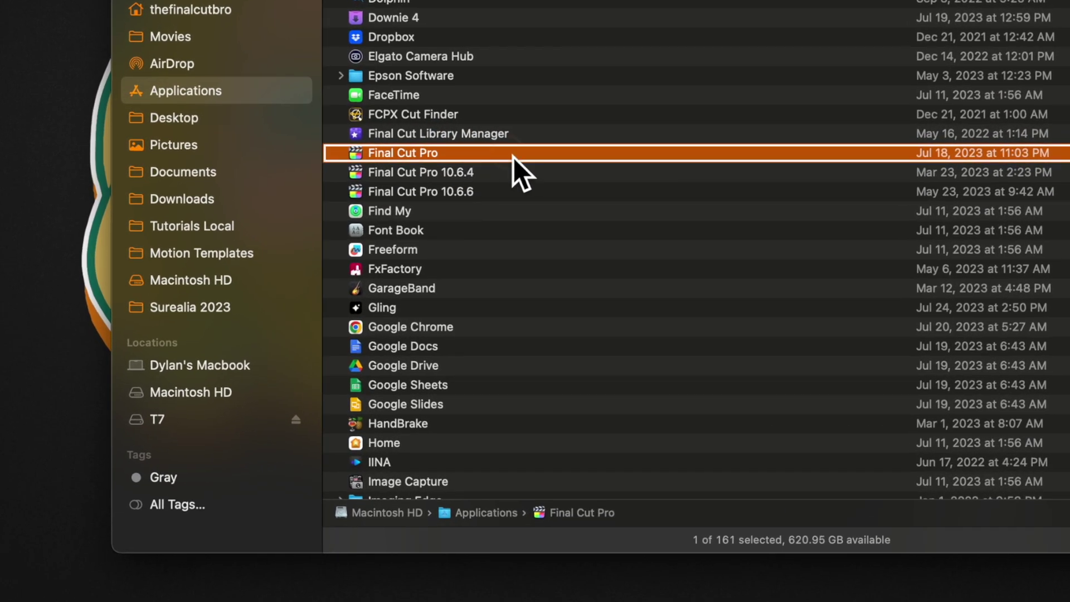
right_click(536, 304)
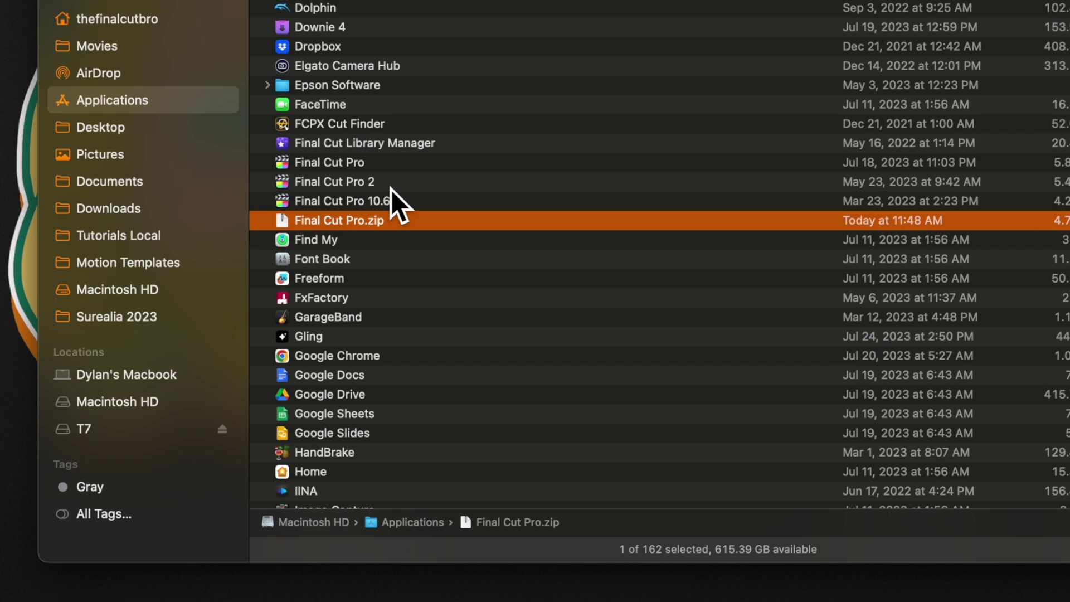
Rename the Final Cut Pro 2 app copy to 'Final Cut Pro 10.6.6'
click(364, 187)
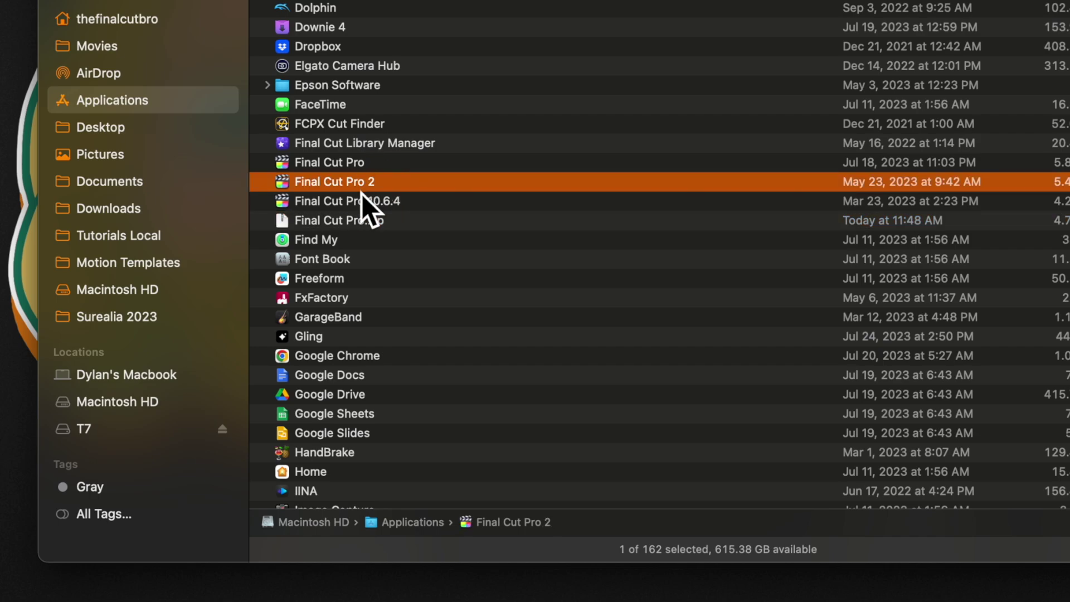
key(Return)
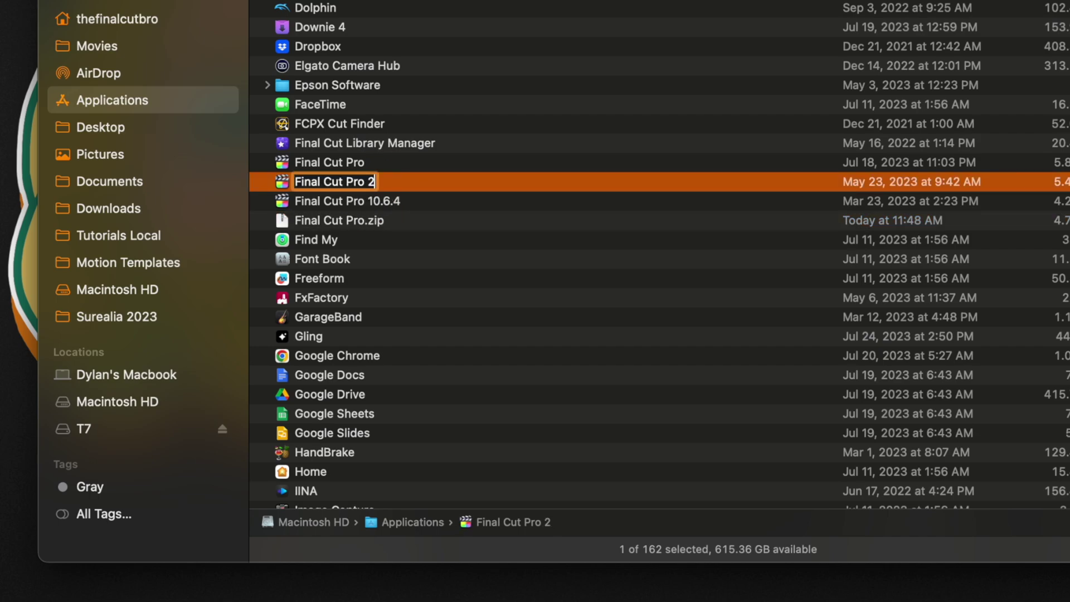
text(Final Cut Pro 10.6.6)
key(Return)
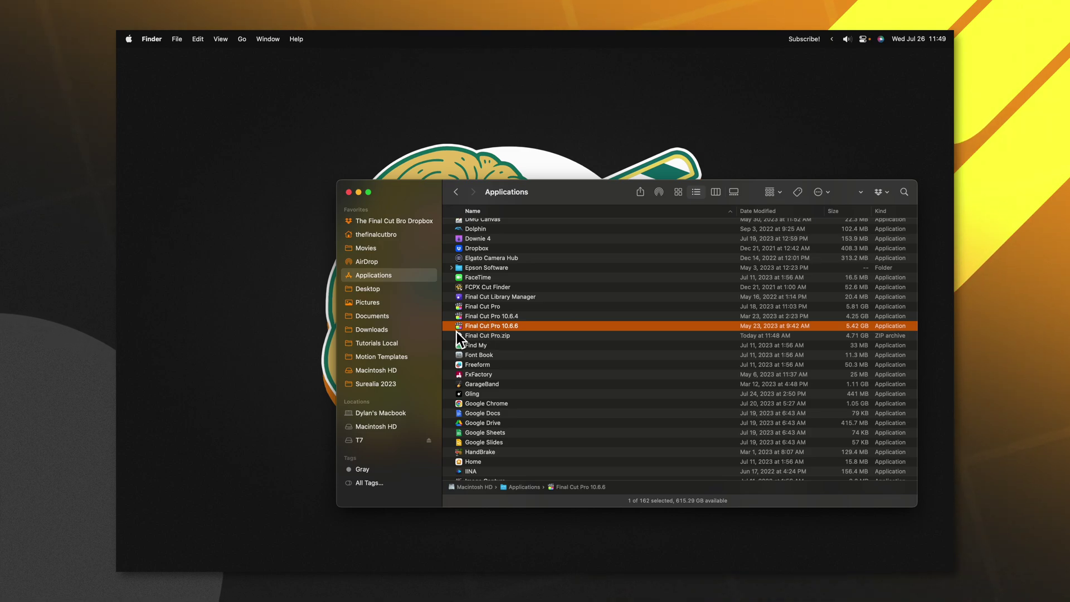
Compress the T263 library in Tutorials Local > T263 - DO NOT UPDATE > 1. Libraries into a zip backup
click(385, 343)
click(514, 401)
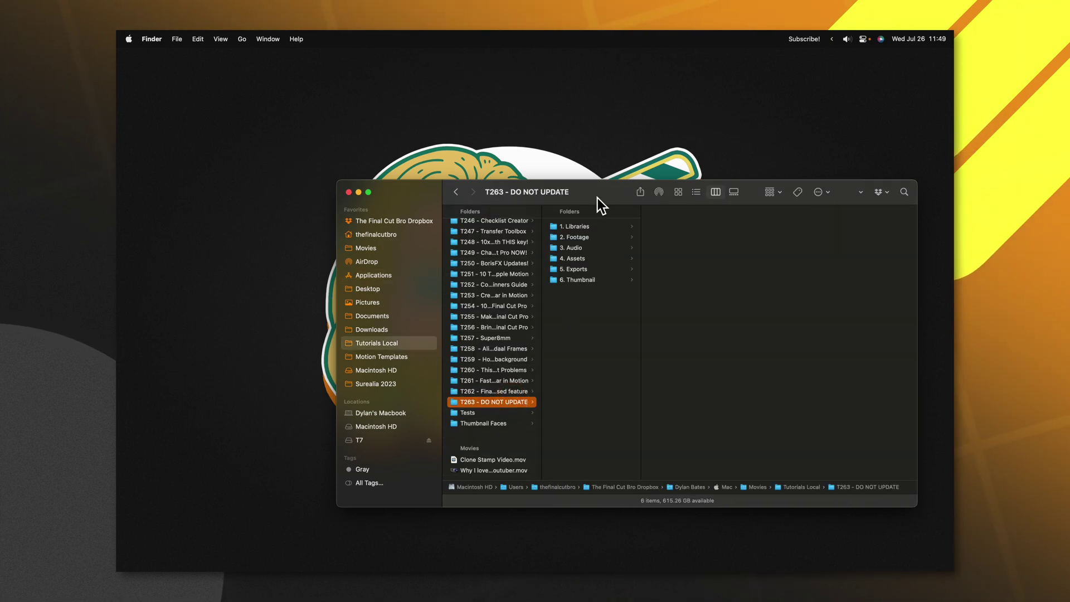
click(588, 227)
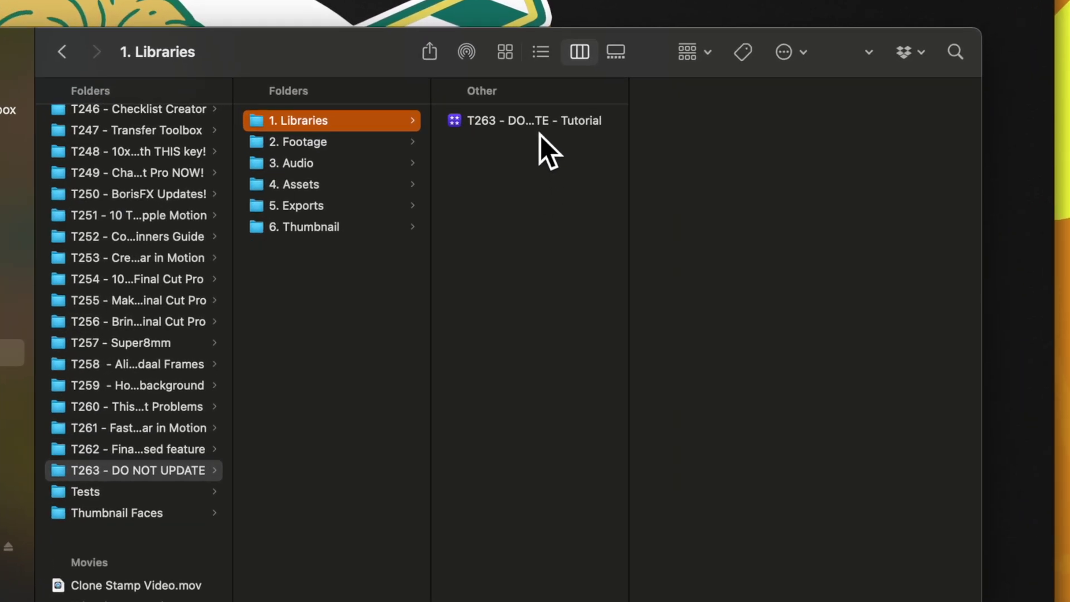
right_click(534, 128)
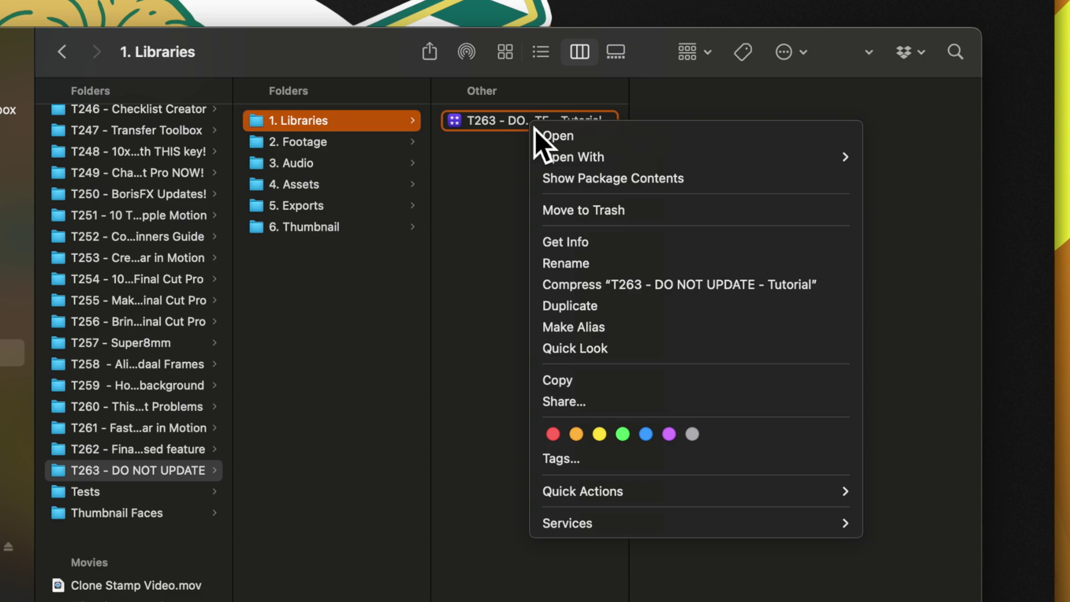
click(633, 283)
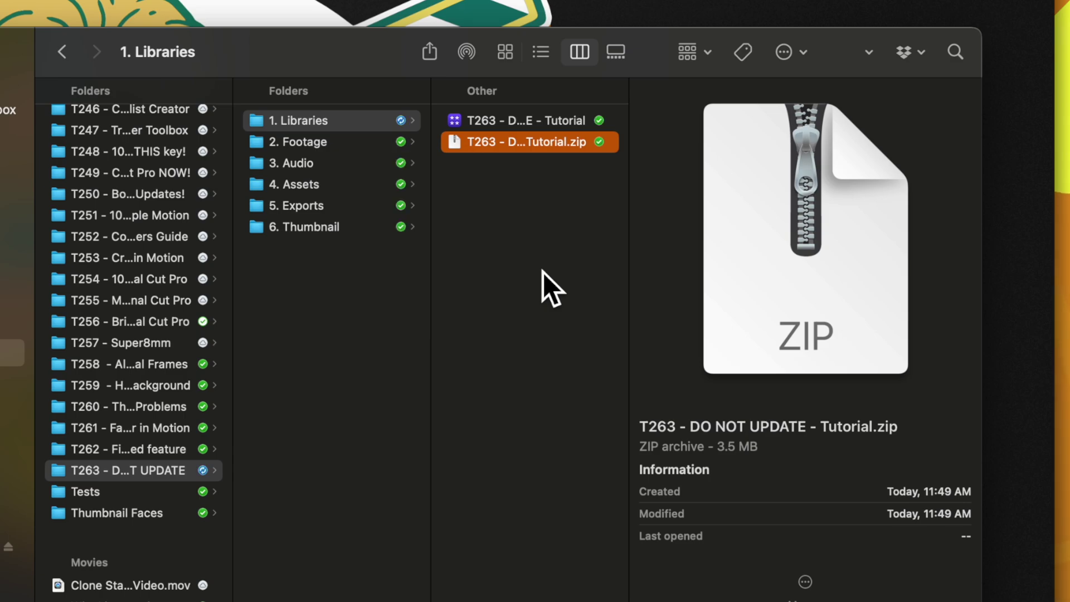
Open the T263 library with the default Final Cut Pro
key(Up)
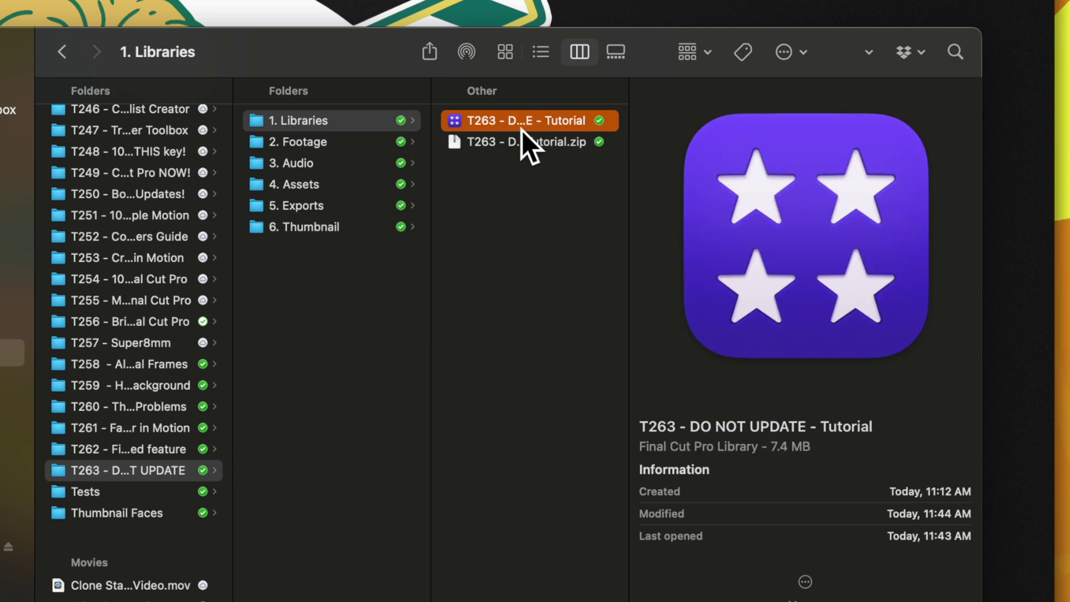
right_click(500, 129)
mouse_move(536, 156)
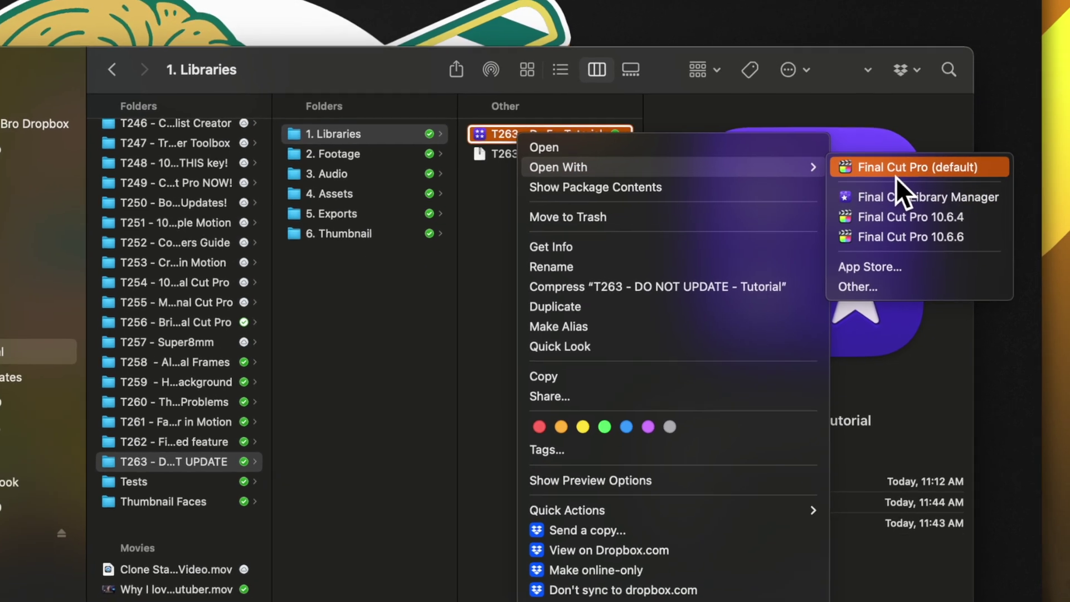
click(876, 248)
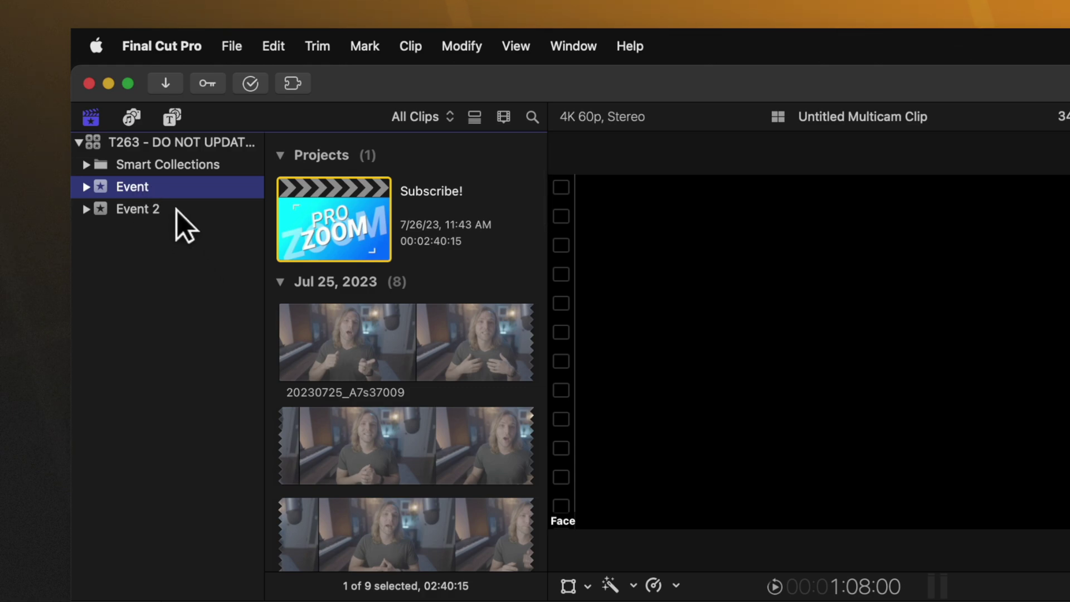
Select both events and start an XML export from the File menu
shift+click(176, 210)
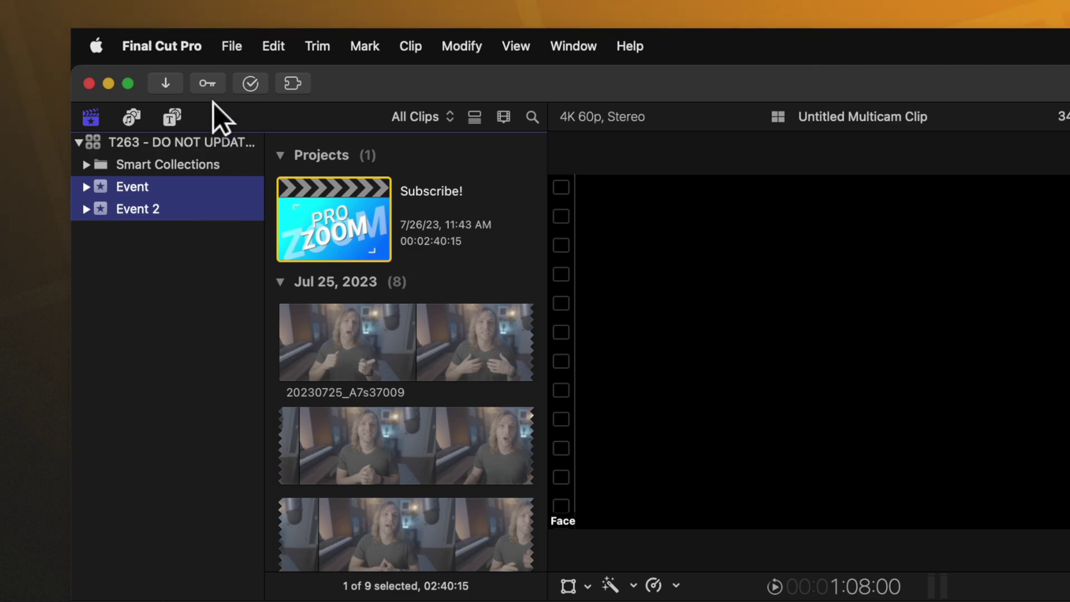
click(233, 47)
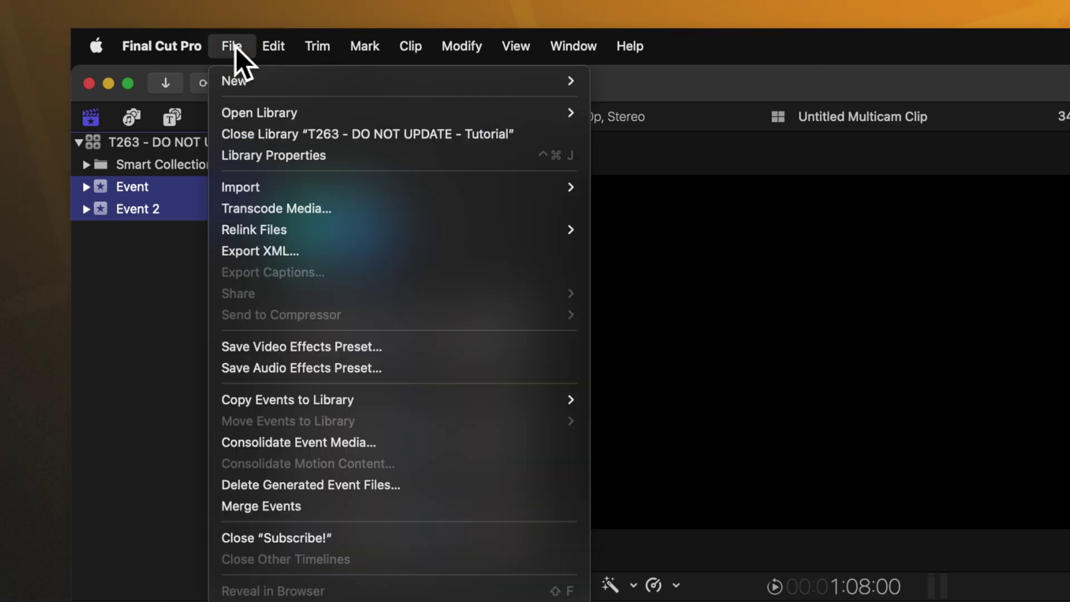
click(341, 257)
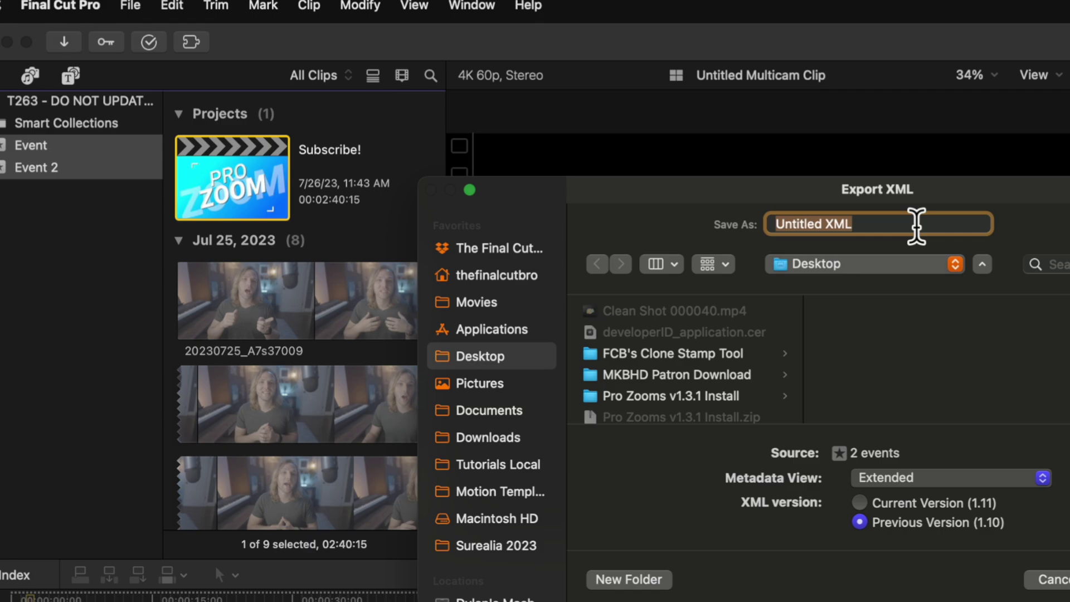
Name the export 'Backdated Project' and browse to the Tutorials Local folder to save it
text(Backdated Projec)
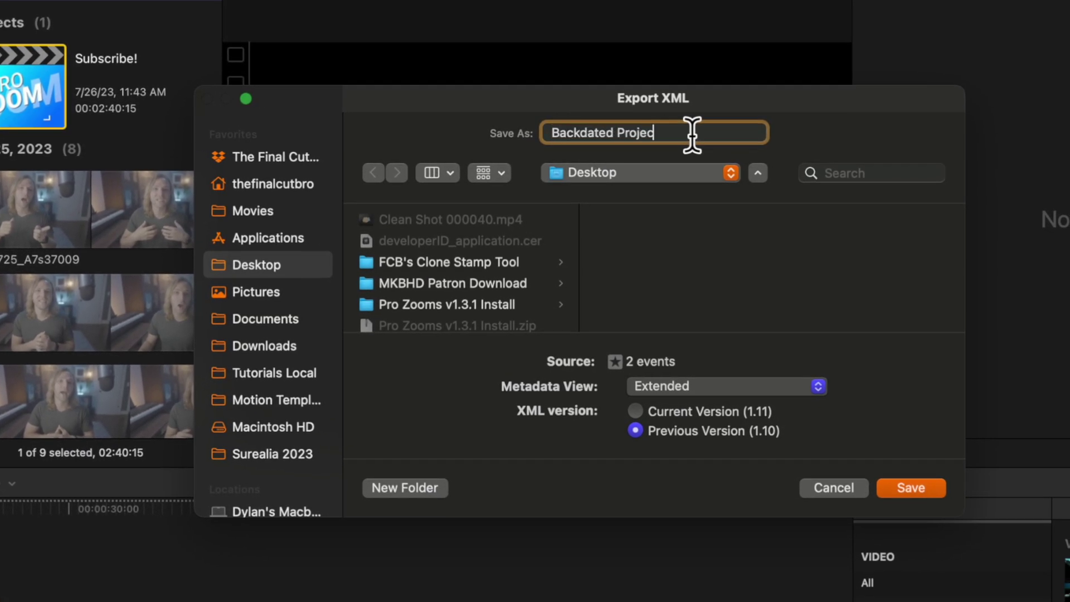
click(313, 365)
scroll(460, 280, down, 10)
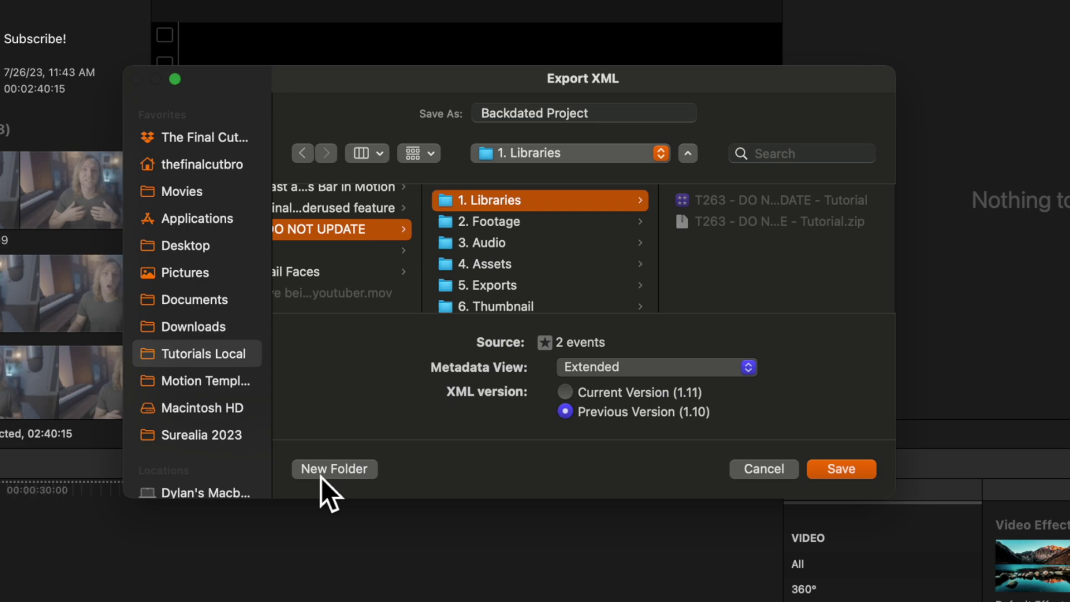
Create a new folder named 'Backdated' for the XML export
click(326, 471)
text(Backda)
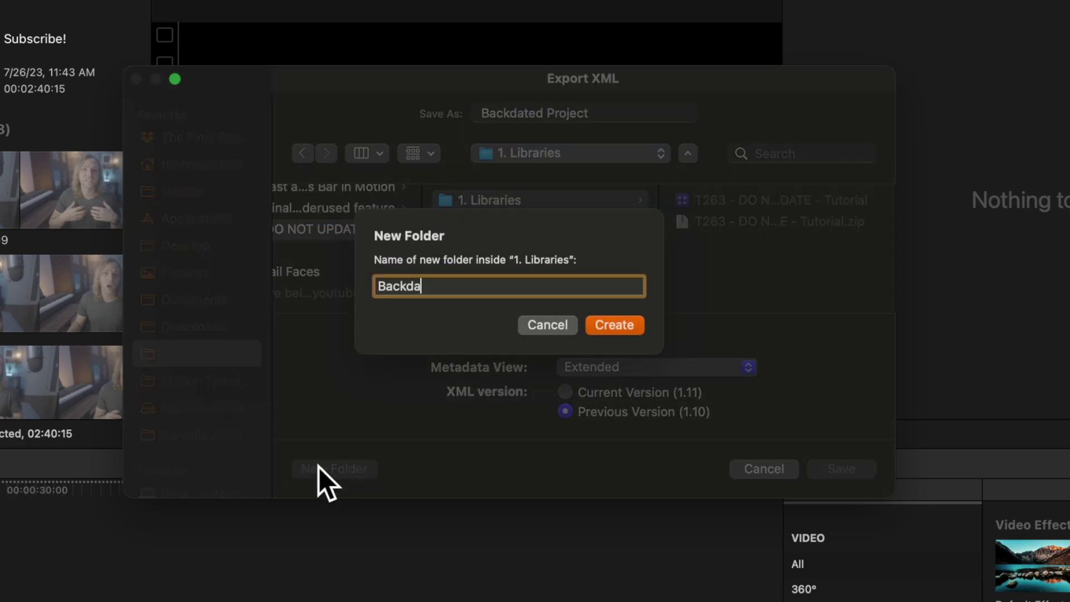
text(ted)
key(Return)
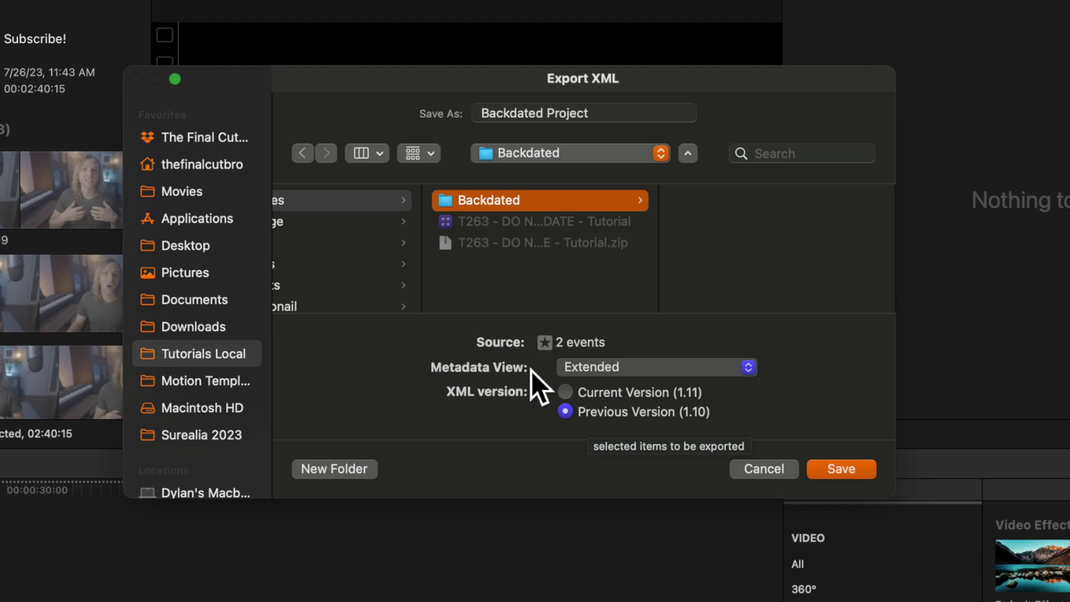
Set the metadata view to General and save the XML export
click(571, 369)
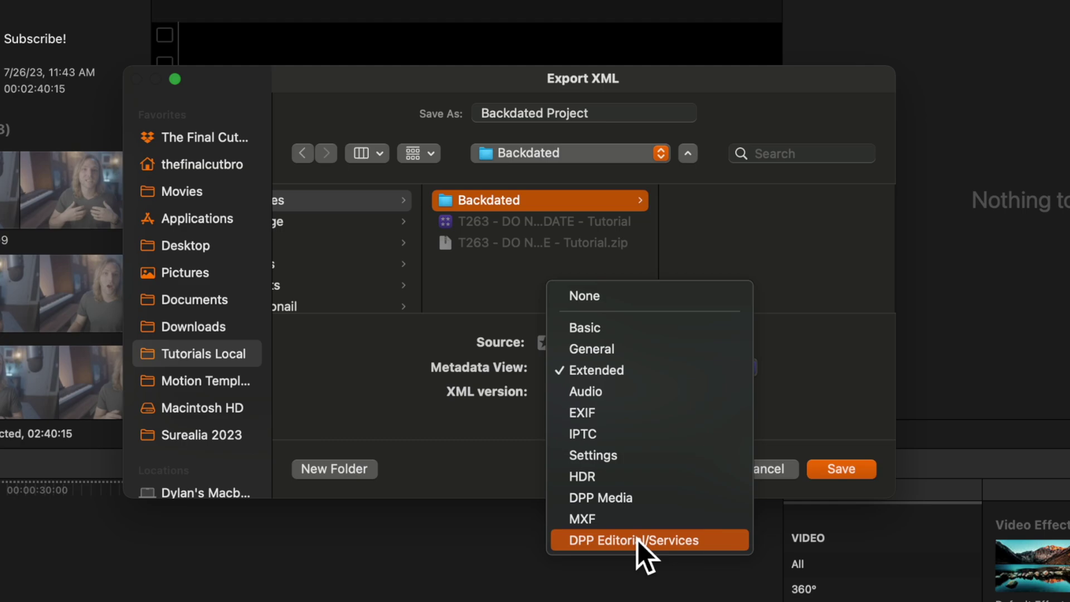
click(638, 350)
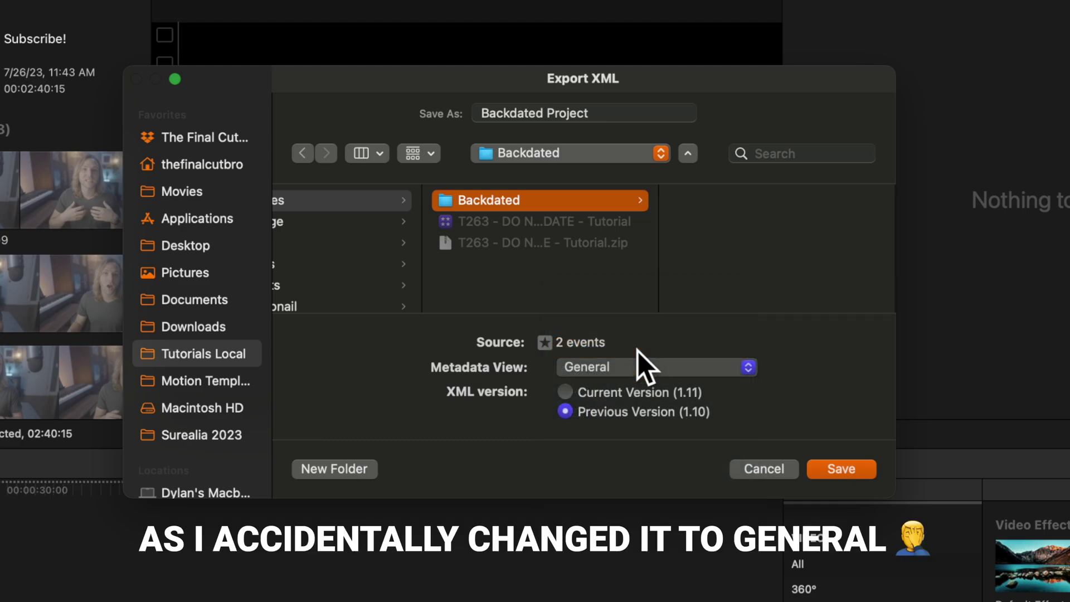
click(836, 470)
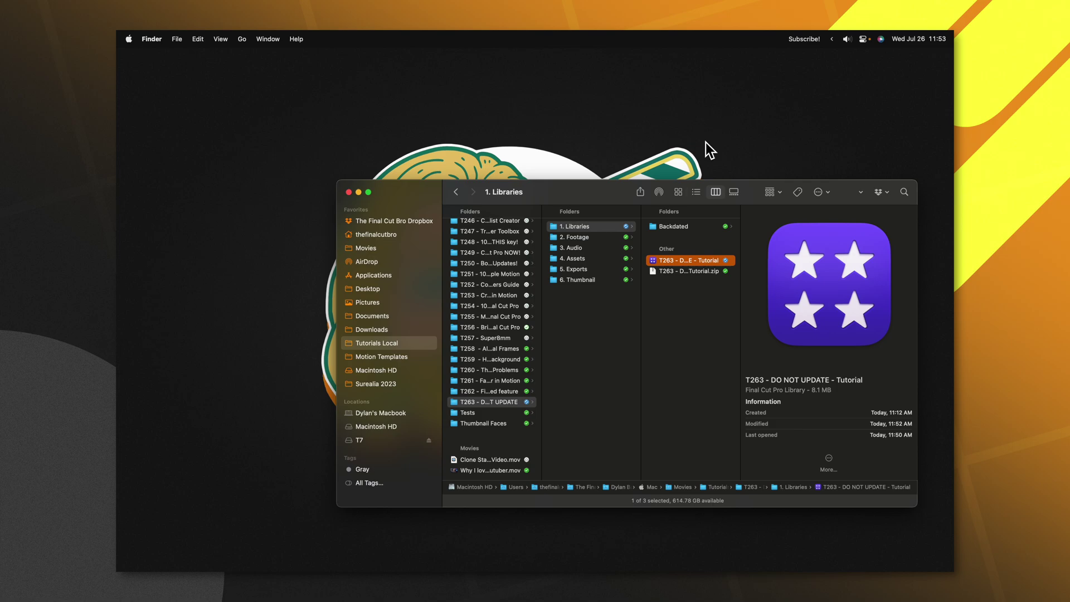
Open Backdated Project.fcpxmld from the Backdated folder with Final Cut Pro 10.6.4
drag(751, 185, 678, 134)
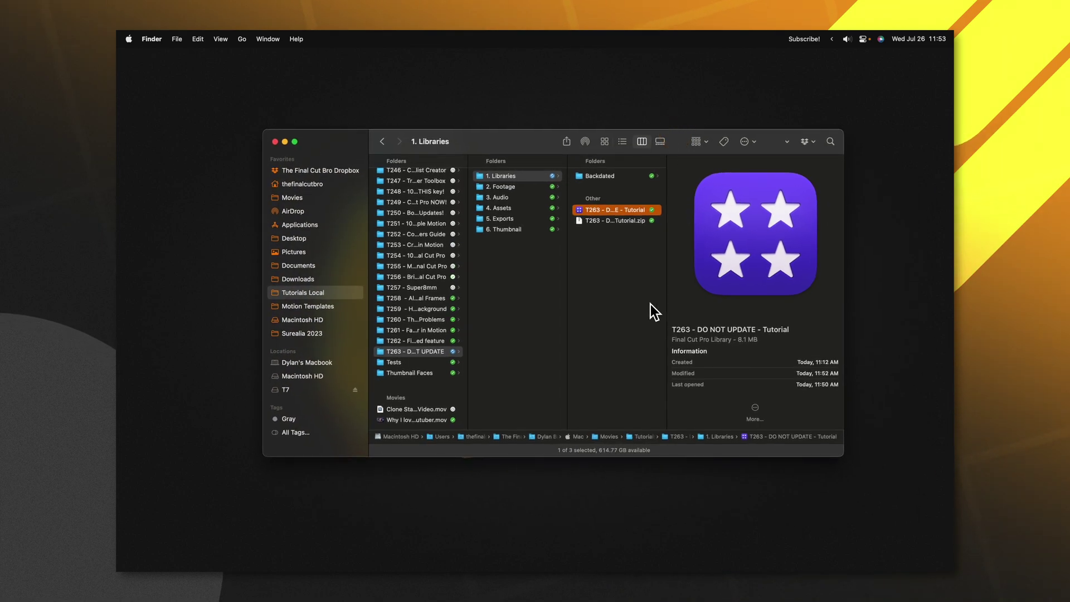
click(607, 176)
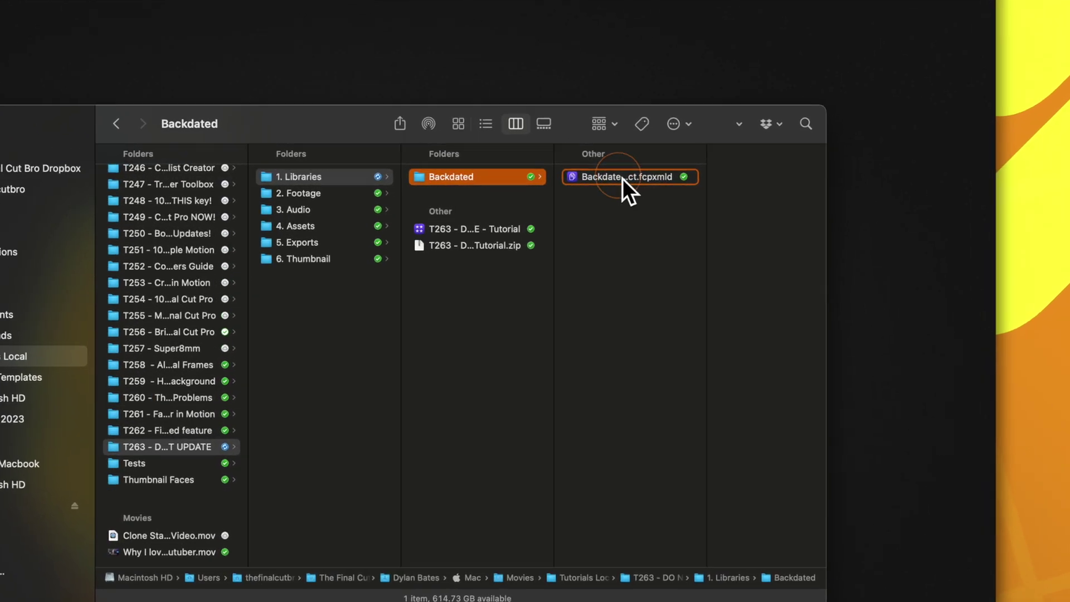
right_click(709, 177)
mouse_move(591, 211)
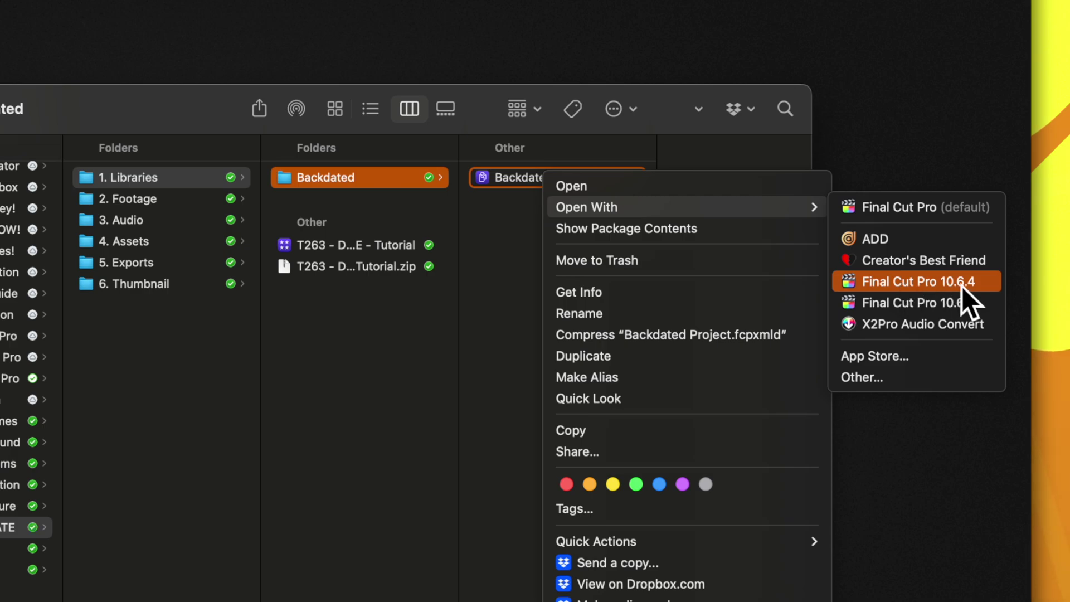
click(903, 284)
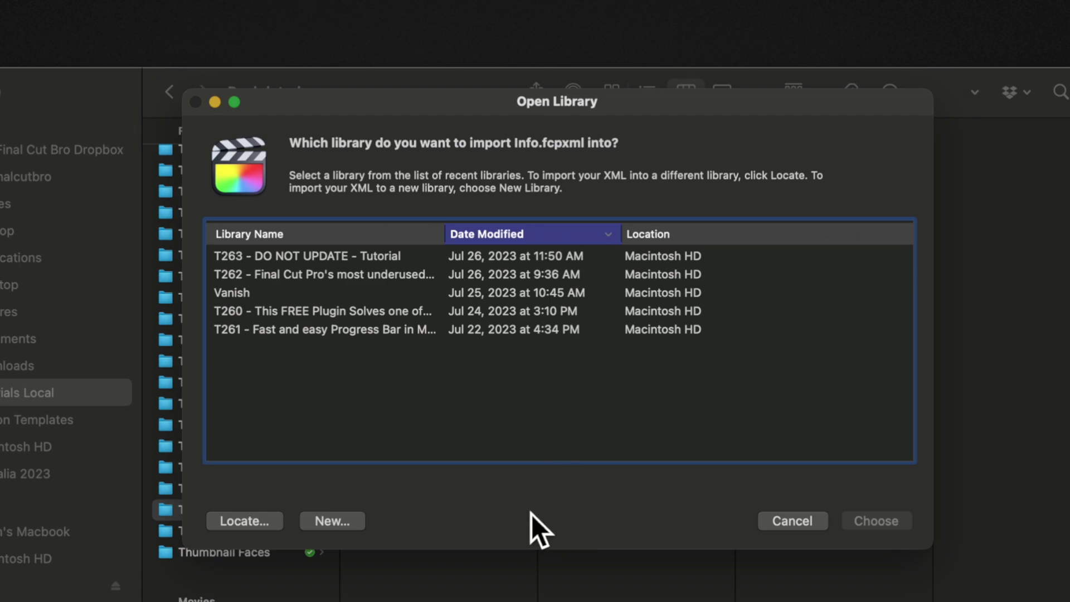
Create a new library named 'Backdated' to import the XML into
click(334, 521)
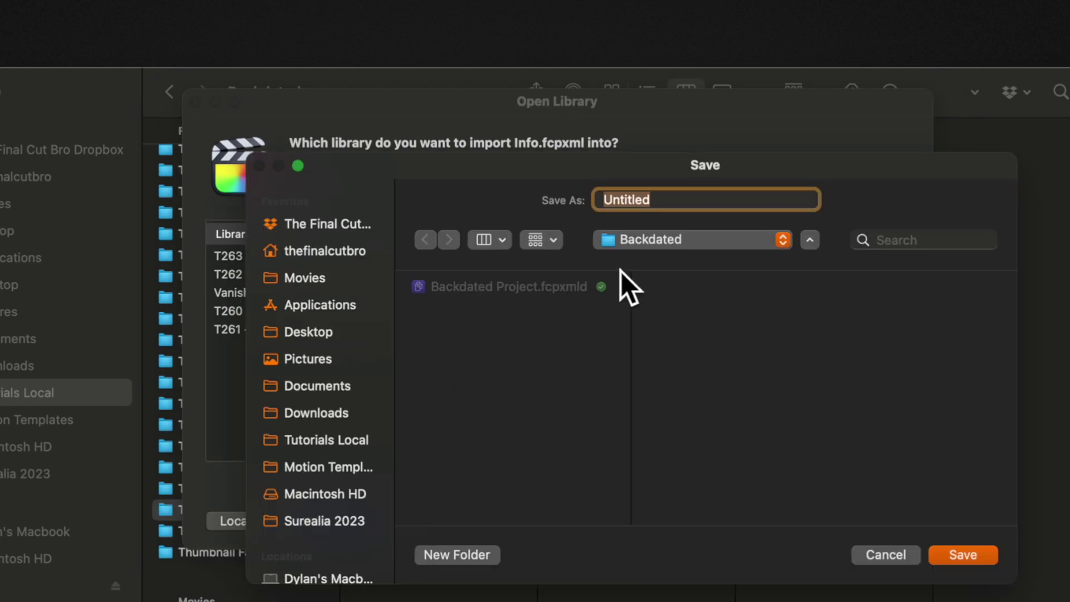
text(Backdated)
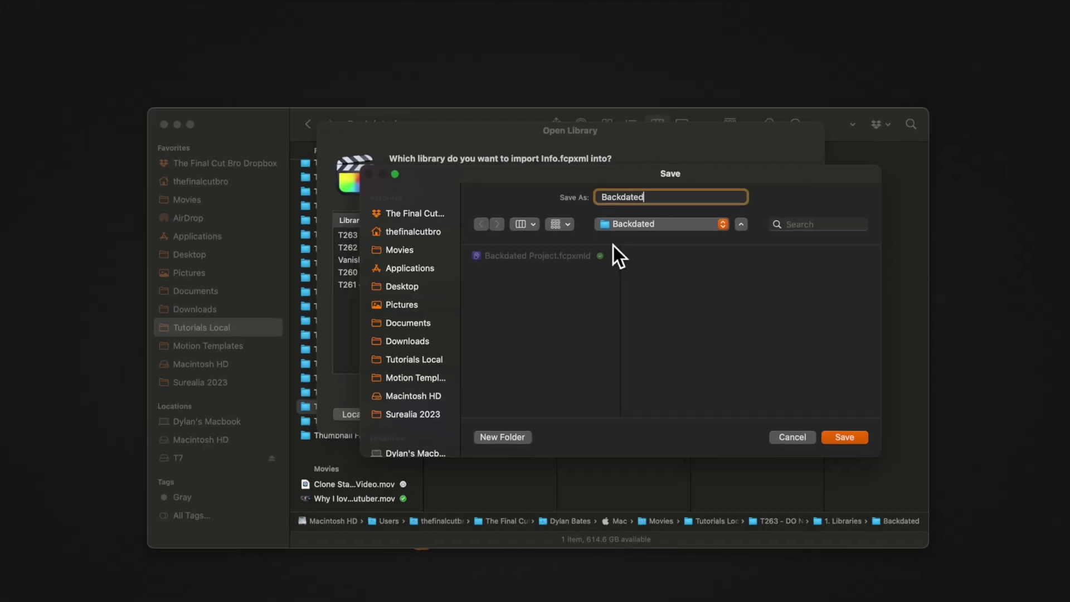
key(Return)
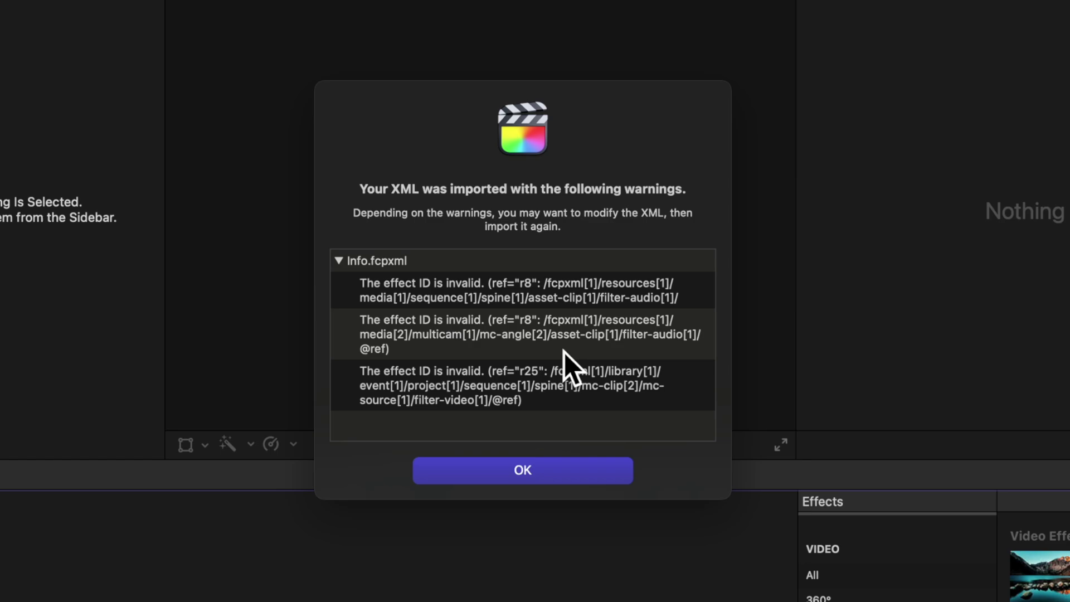
Dismiss the invalid effect warnings, open the Backdated Event, and select a multicam clip in the Subscribe! timeline
click(534, 475)
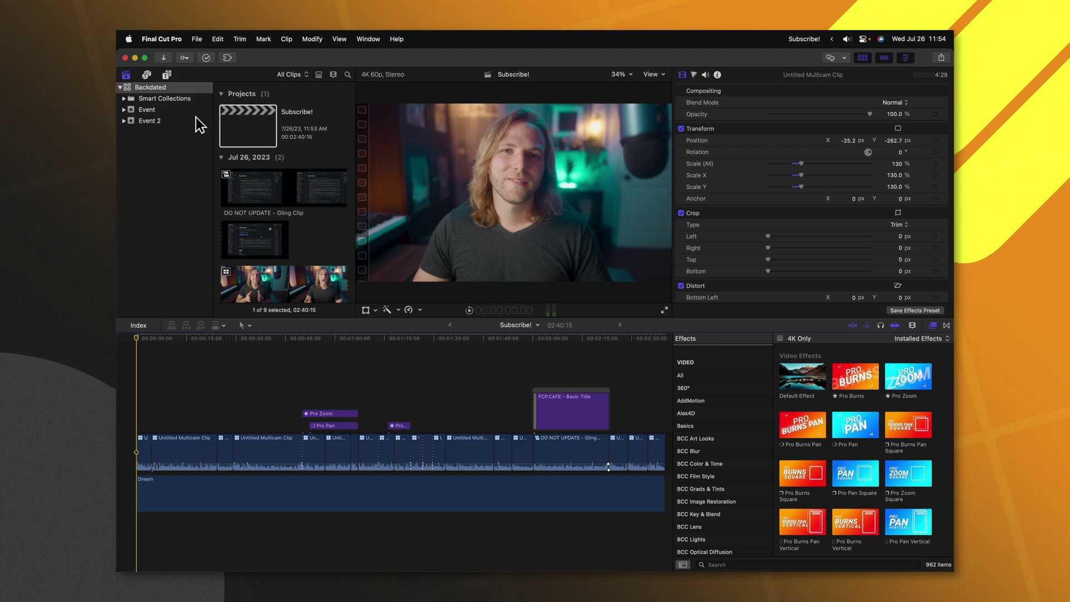
click(172, 111)
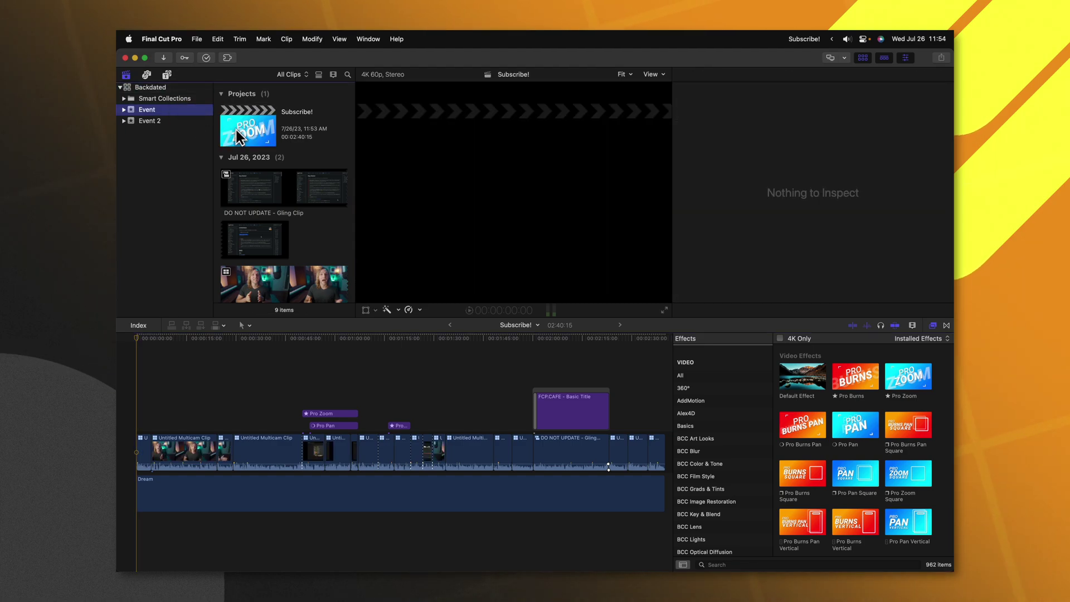
click(177, 453)
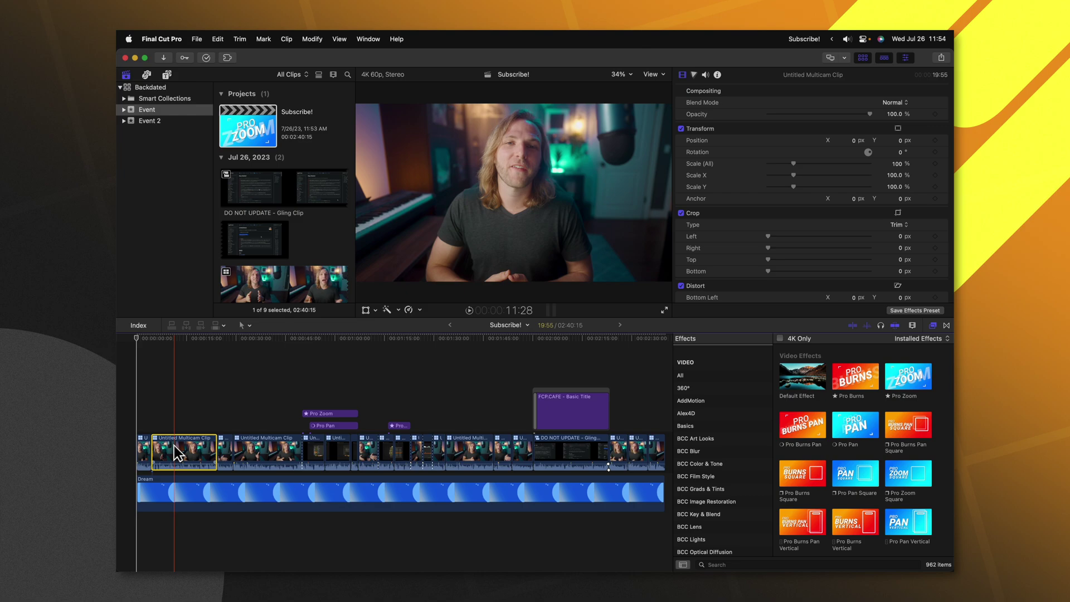